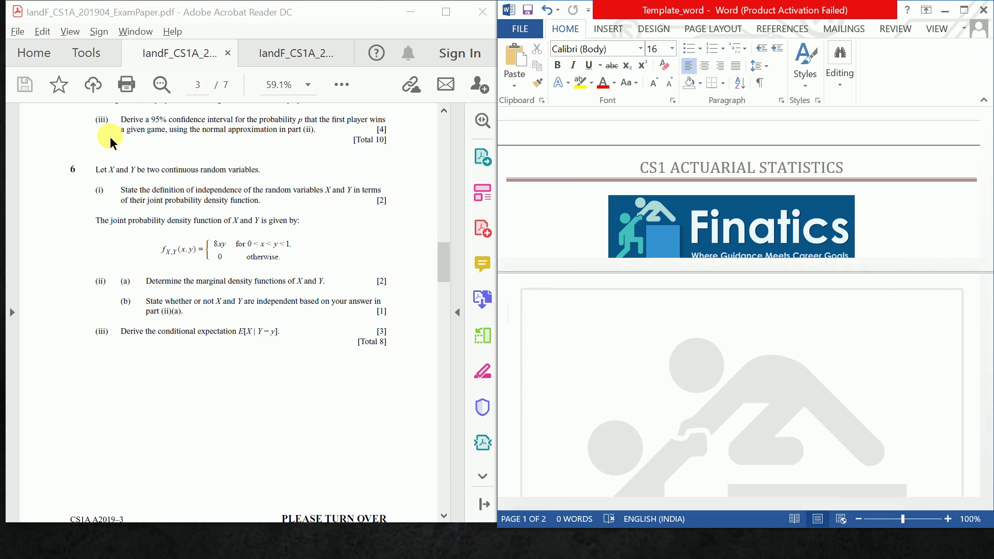
Type the heading 'Question 6.' and the part label '(i)' on separate lines
type("Questio")
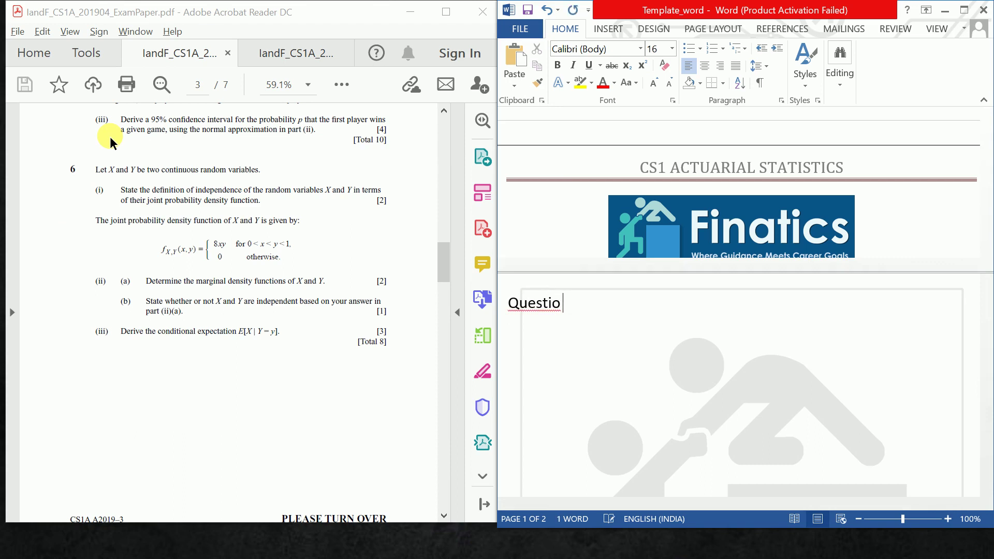
type("n 6.")
key("Return")
type("(i)")
key("Return")
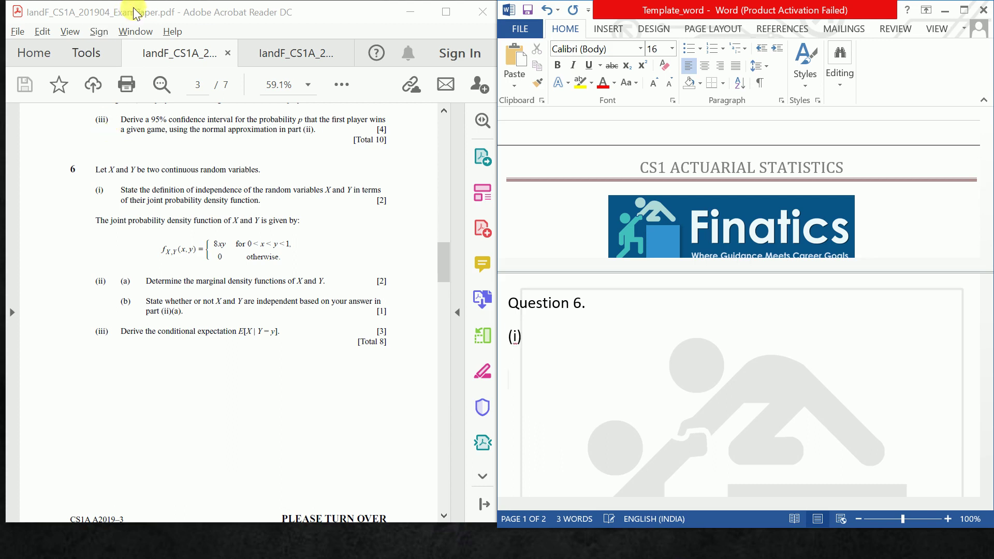
Paste the Examiners Report's Q6 (i) definition of independence below '(i)'
left_click(284, 51)
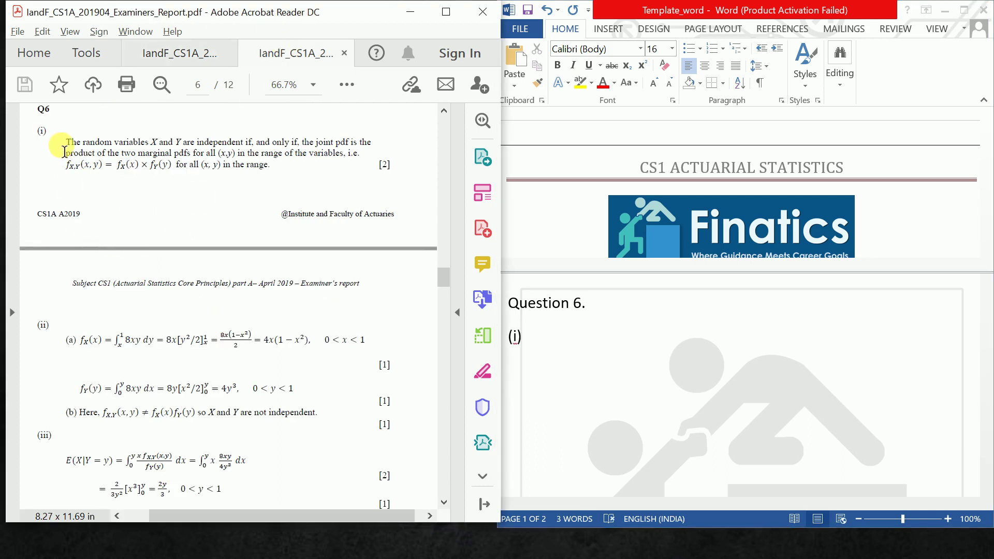
left_click_drag(65, 141, 361, 153)
key("ctrl+c")
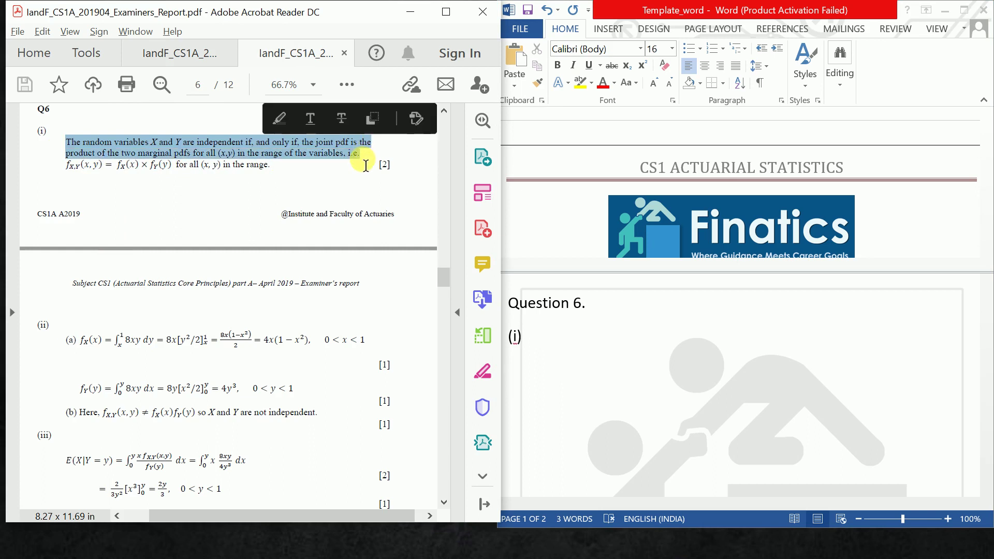
left_click(588, 333)
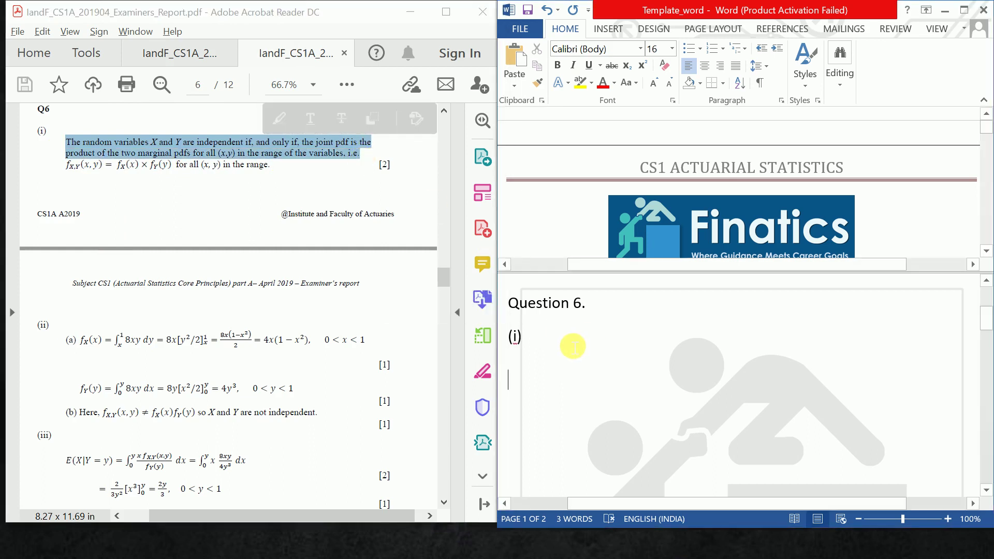
key("ctrl+v")
left_click(632, 385)
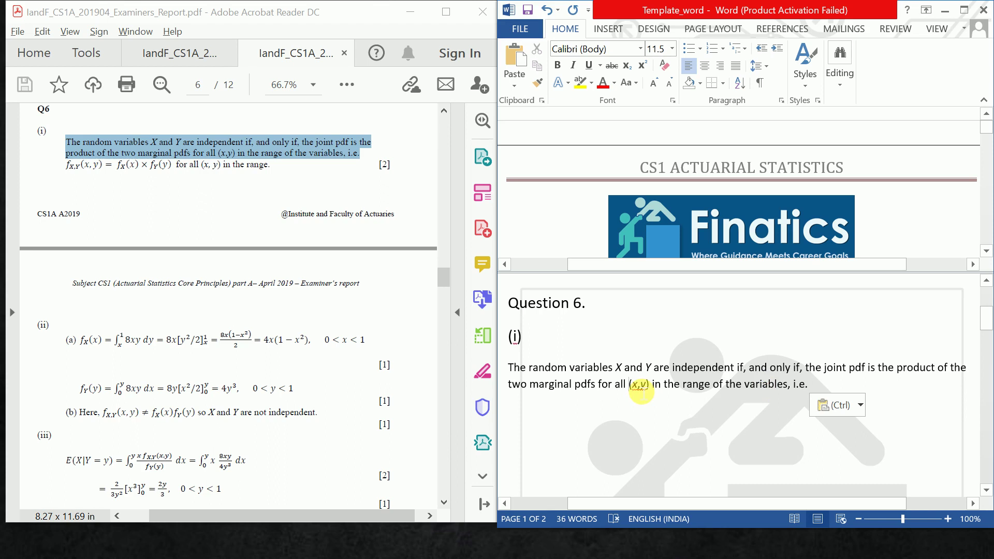
key("ctrl+End")
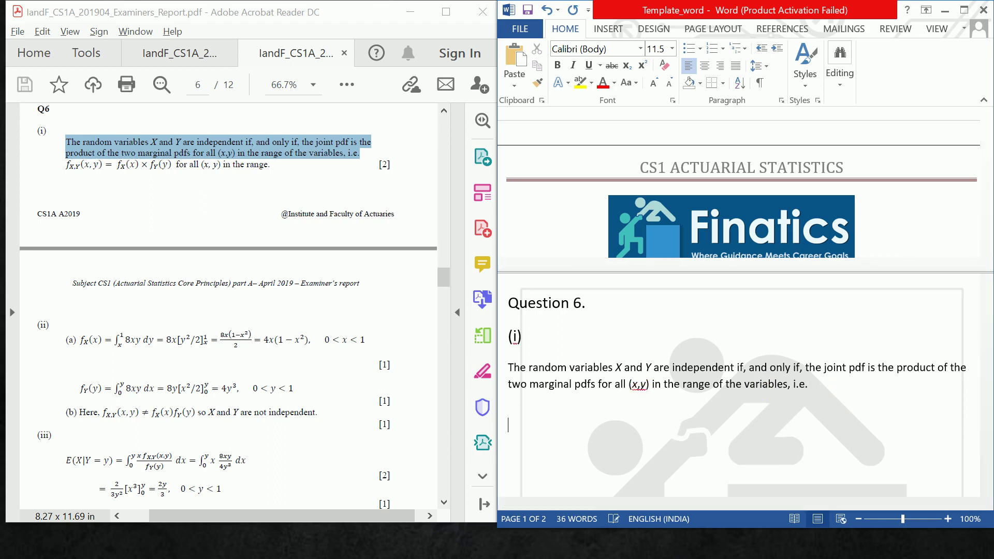
key("BackSpace")
In a larger font, type 'f_(X,Y) (x,y) = f_X (x) * f_Y (y) for all (x,y) in the range', then '(ii)'
key("ctrl+shift+period")
key("ctrl+shift+period")
type("f_(X,Y) (x,y)")
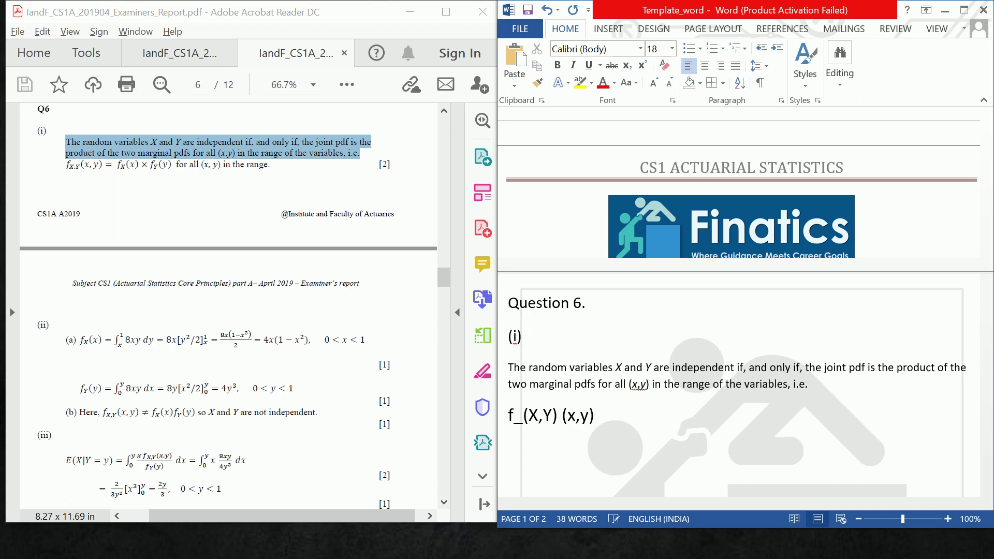
type(" = f_X (x) * f_")
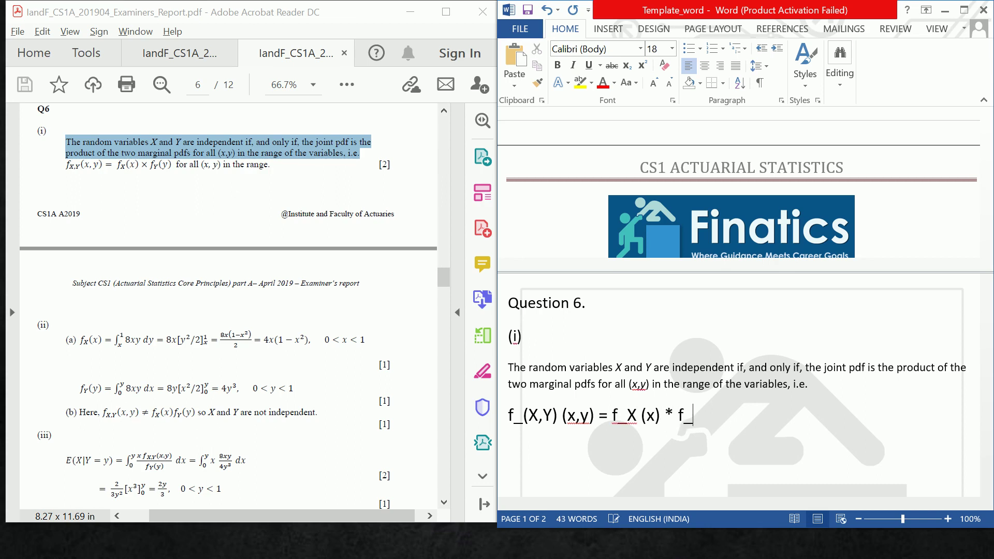
type("Y (y)")
type(" for all ")
type("(x,y")
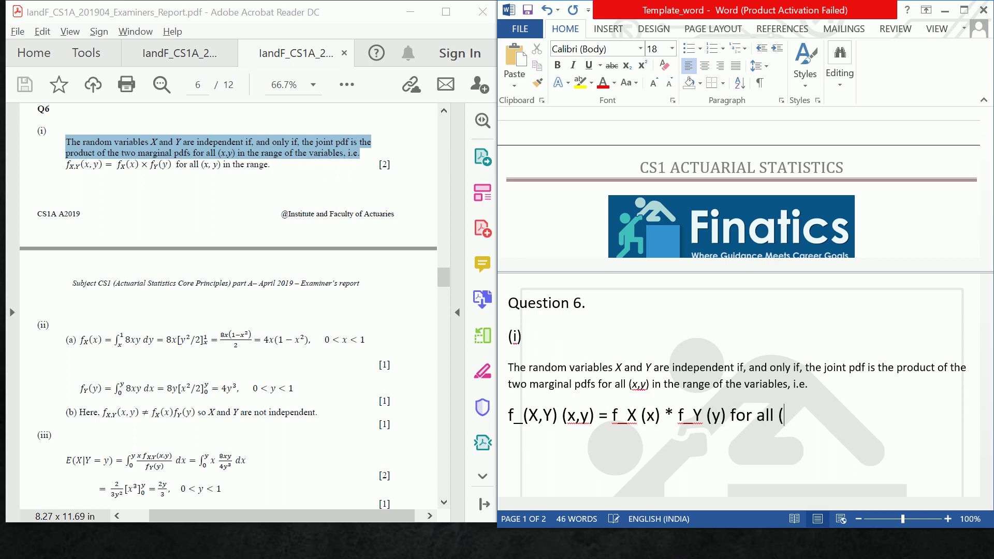
type(") in the range")
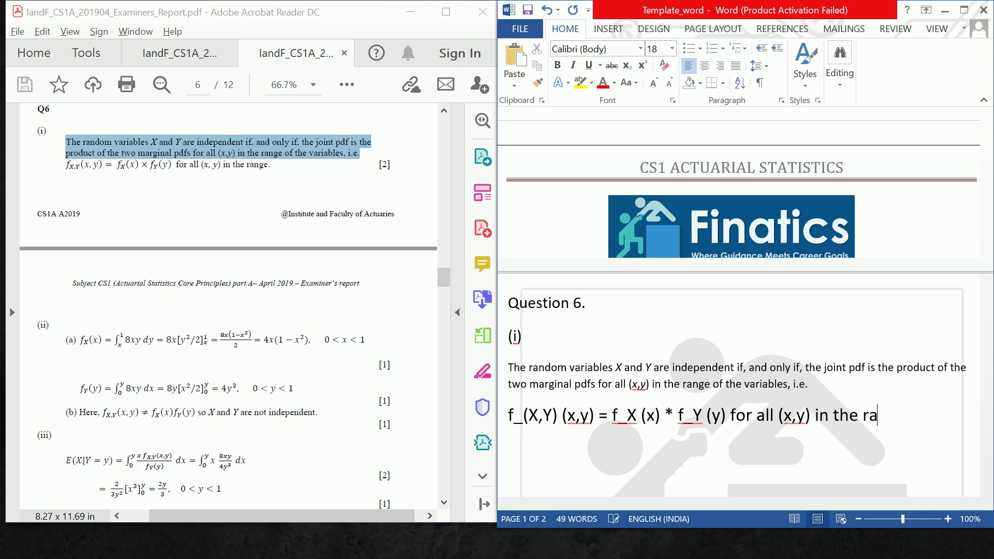
key("Return")
type("(ii)")
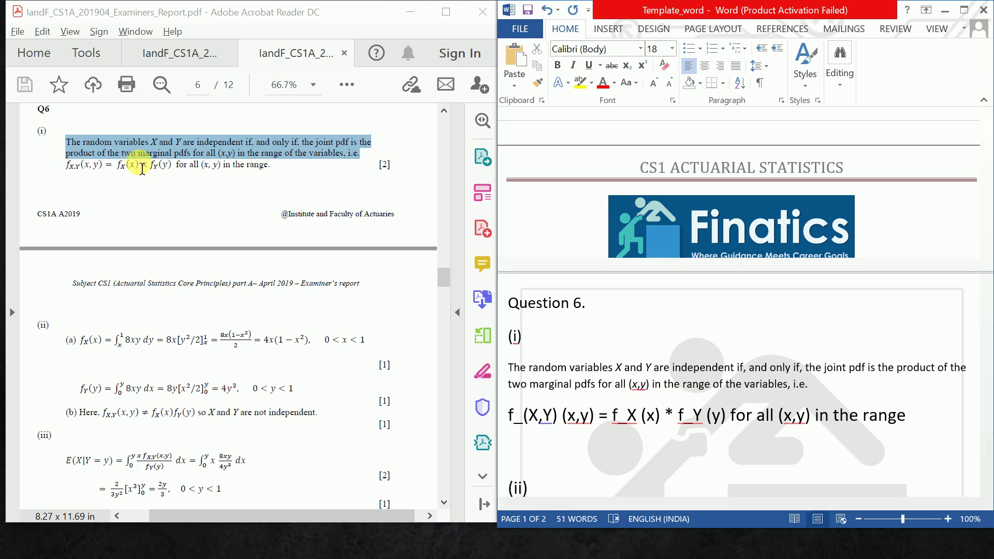
left_click(156, 48)
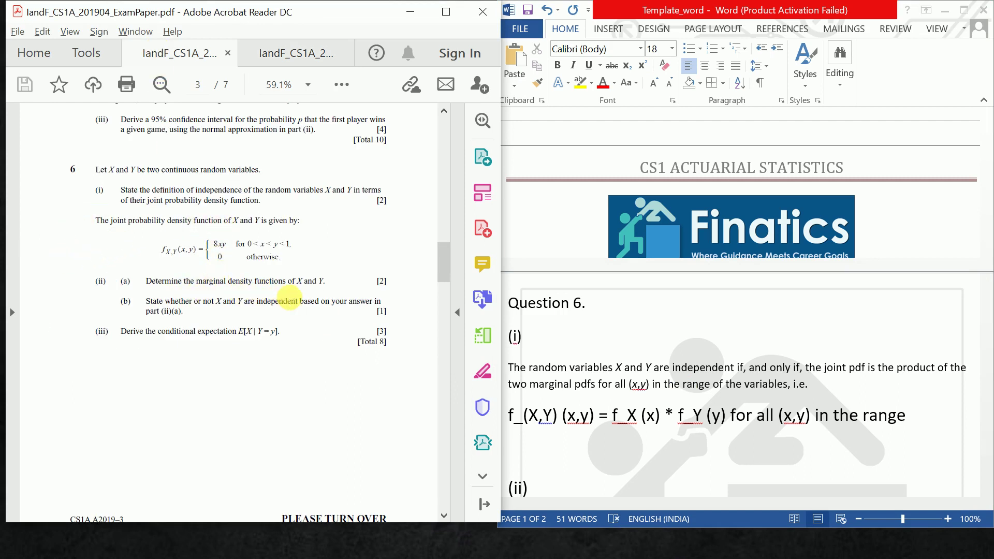
Show the Examiners Report's Q6 marginal density solutions in Acrobat
key("alt+Tab")
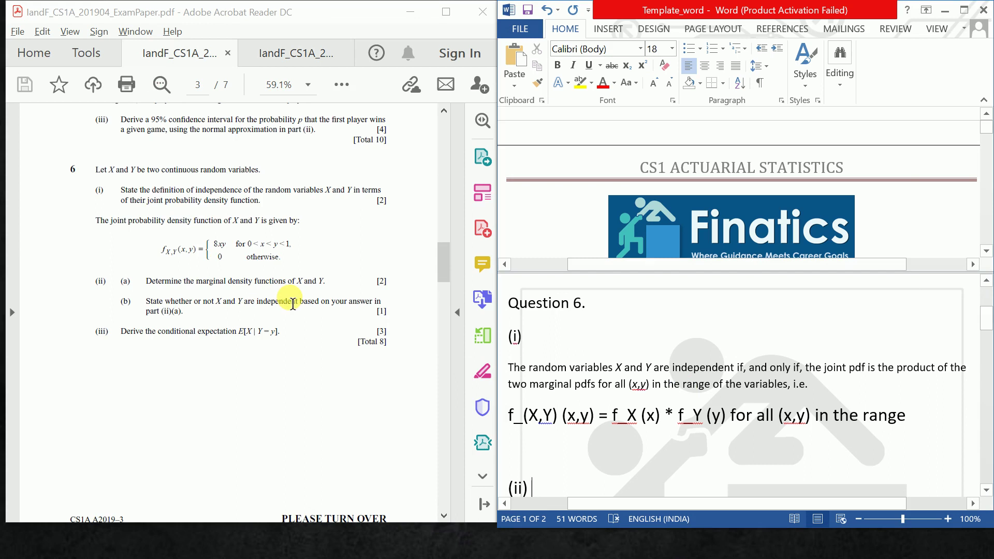
left_click(281, 63)
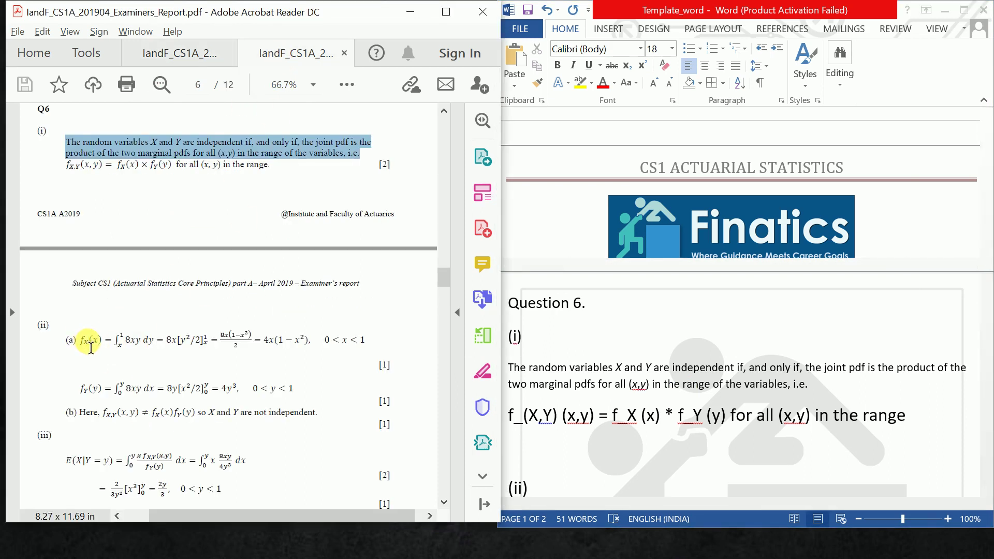
left_click(94, 345)
scroll(297, 301, "up", 1, "ctrl")
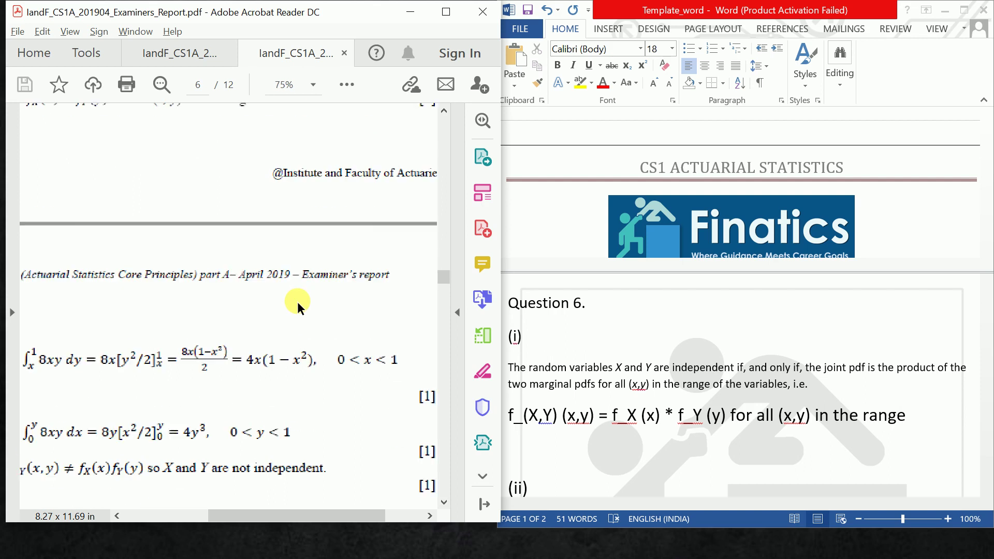
scroll(297, 301, "down", 1, "ctrl")
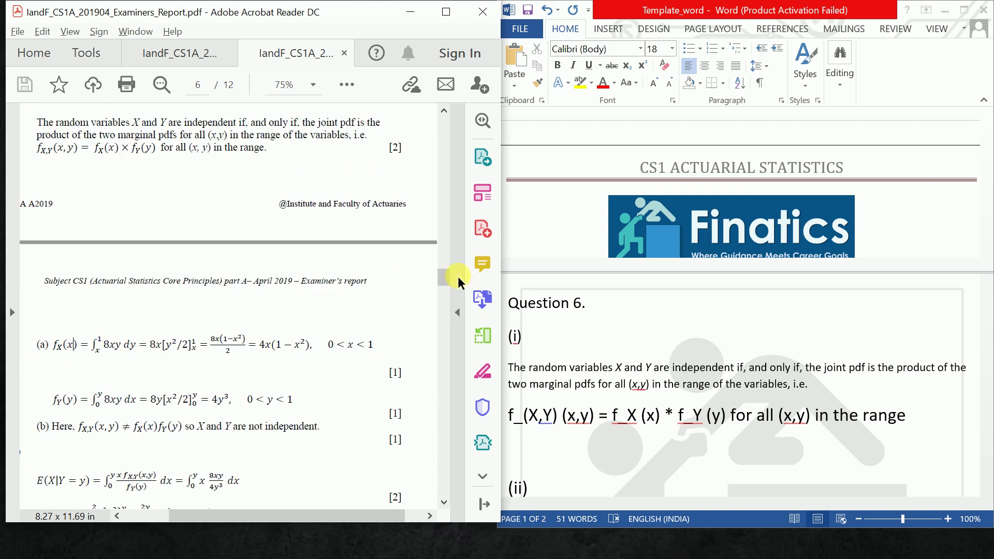
left_click_drag(445, 277, 441, 284)
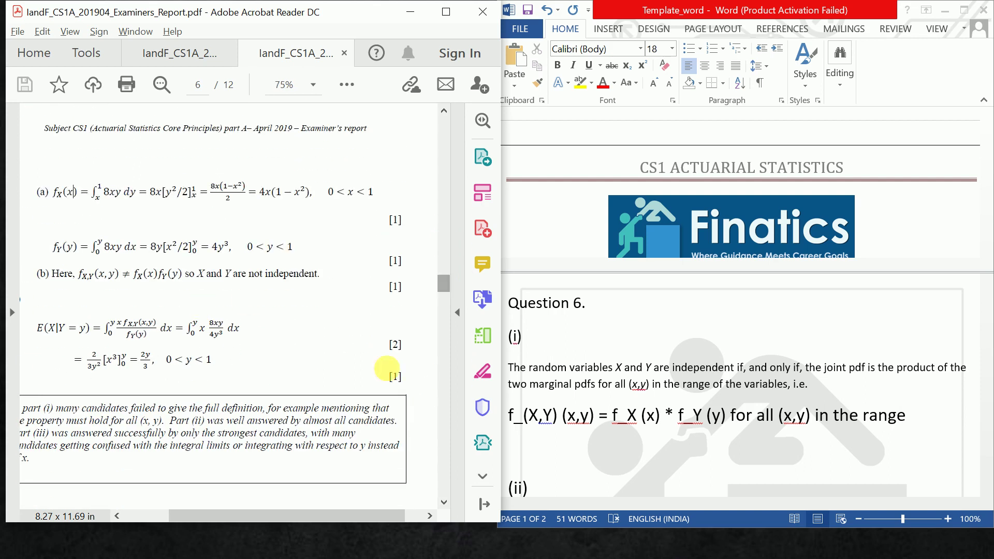
Add blank lines below '(ii)' in the Word answer
left_click(609, 476)
key("Return")
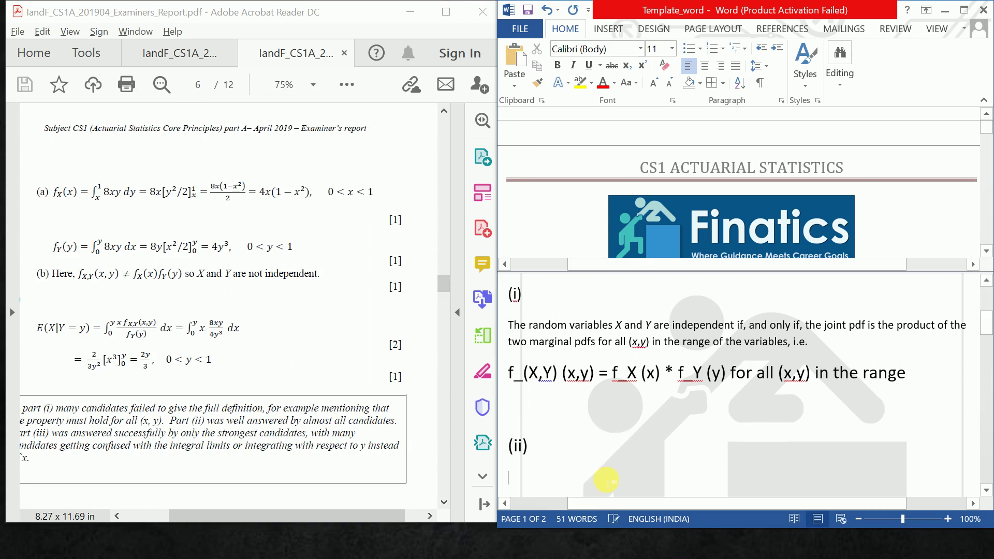
key("Return")
key("Return")
key("Return")
key("Return")
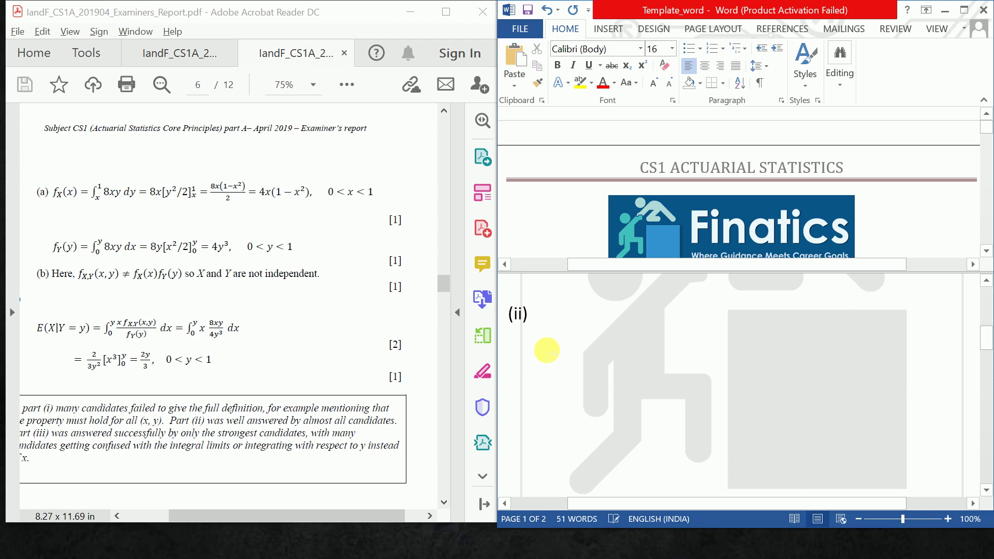
Derive f_X(x) = int(x,1) 8xy dy = 4x(1-x^2), 0 < x < 1
type("f_x")
key("BackSpace")
type("X")
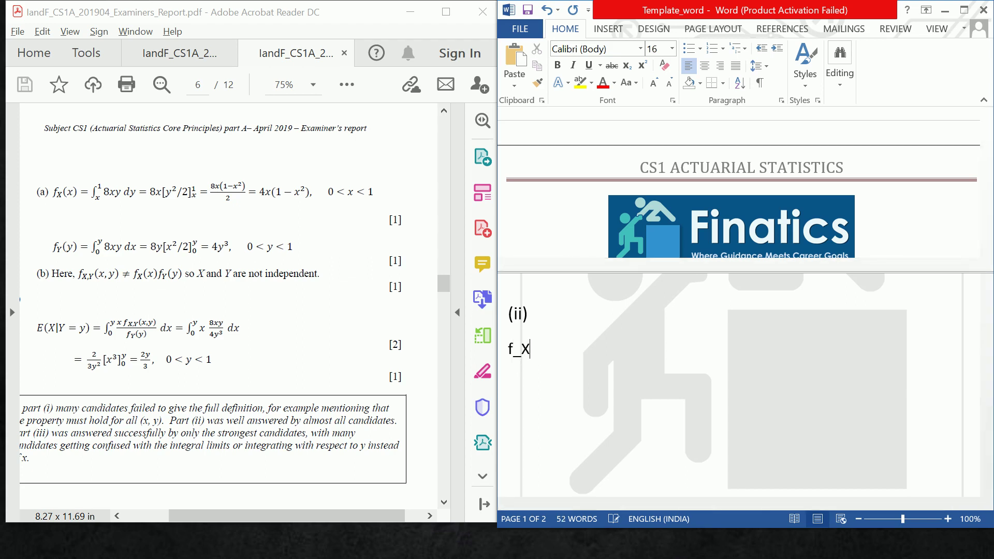
type("(x) = int(x,1) 8xy d")
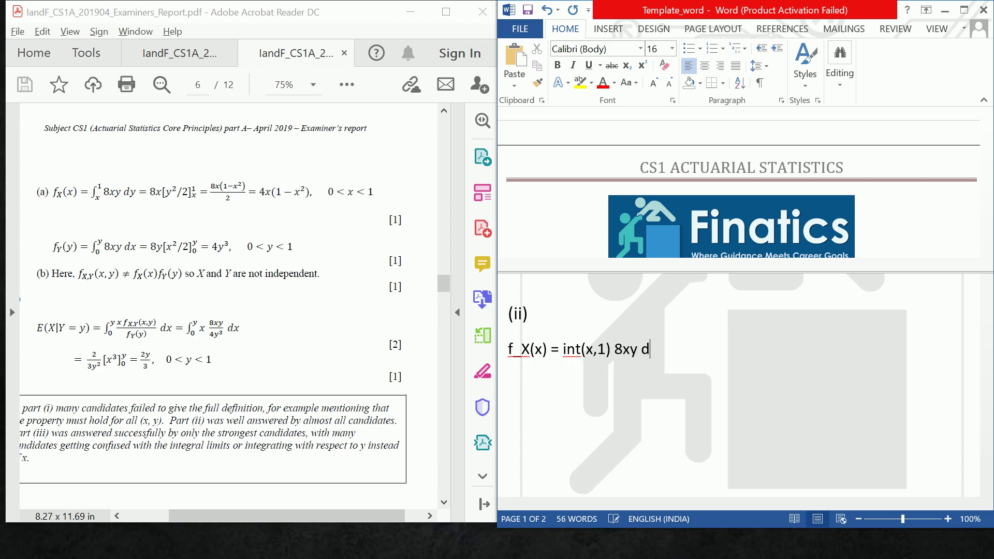
type("y = 8x[y^2/2](")
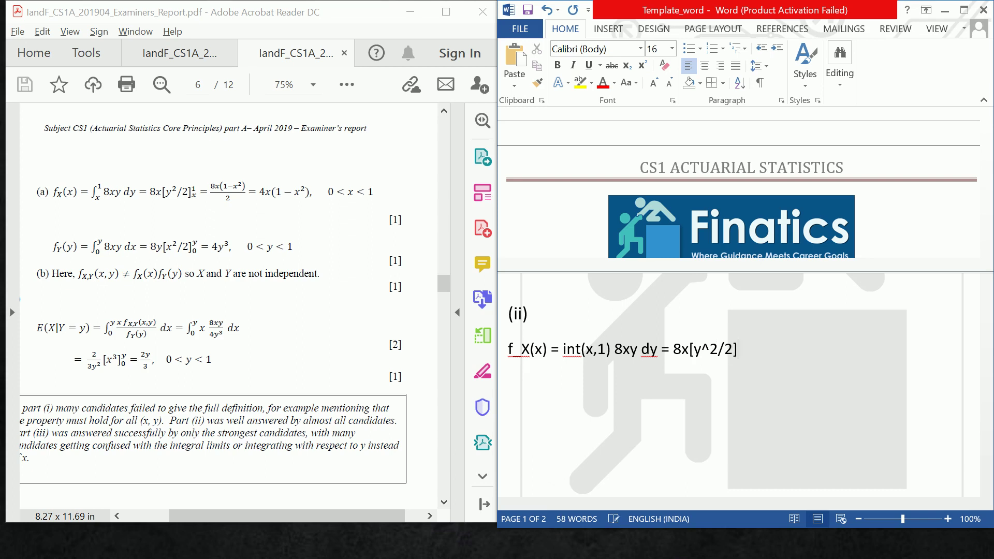
type("x,1) = 8x(1-x^2)")
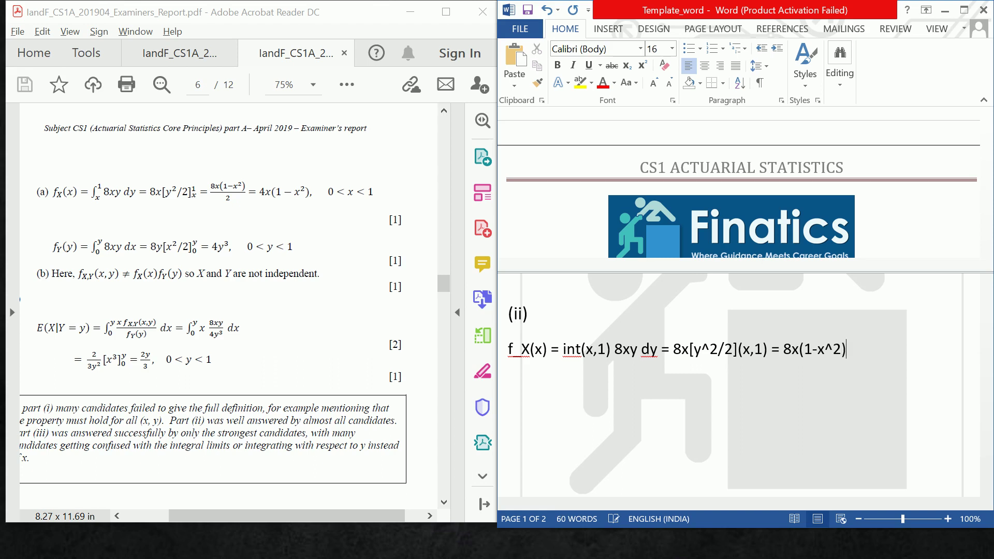
type("/")
type("2")
type(" =")
type(" 4")
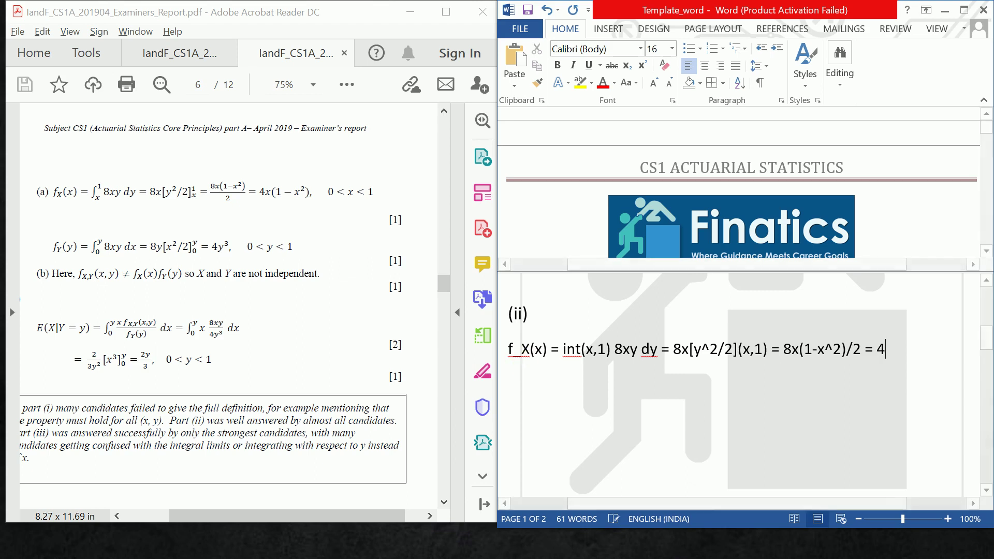
type("x(1-x")
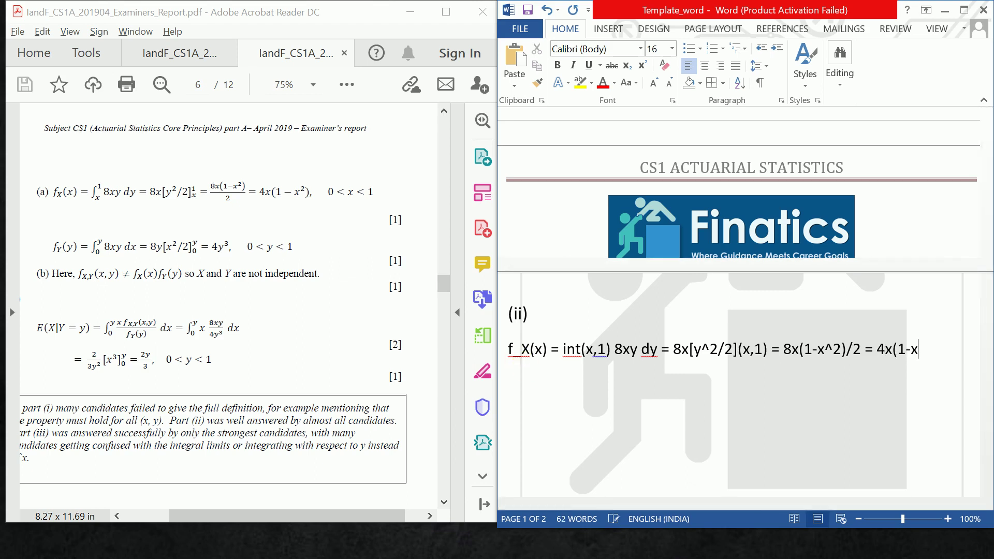
type("^2) , 0 < x < 1")
key("Return")
Derive f_Y(y) = int(0,y) 8xy dx = 4y^3, 0 < y < 1, then add the '(b)' label
type("f_Y(y) = int(0,")
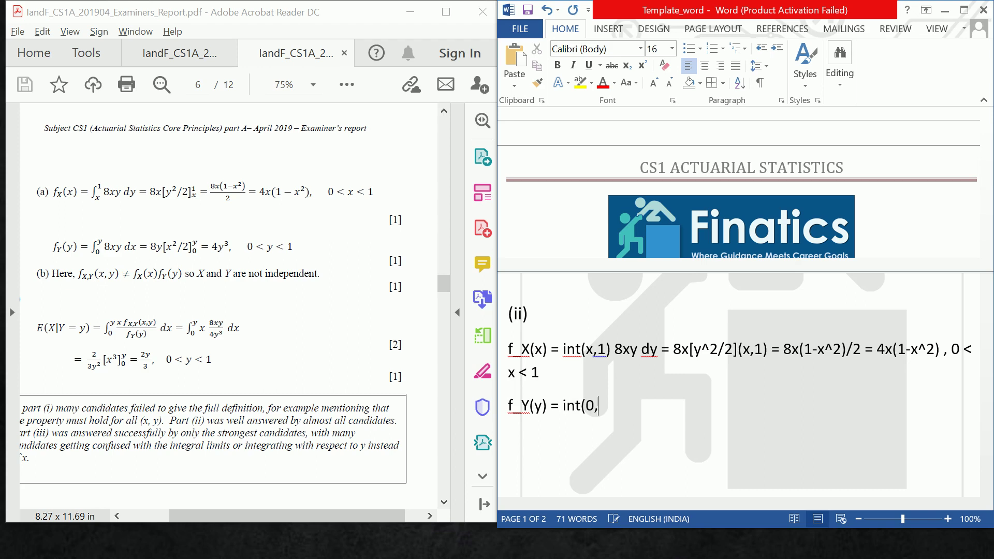
type("y) j 8xy dx =8")
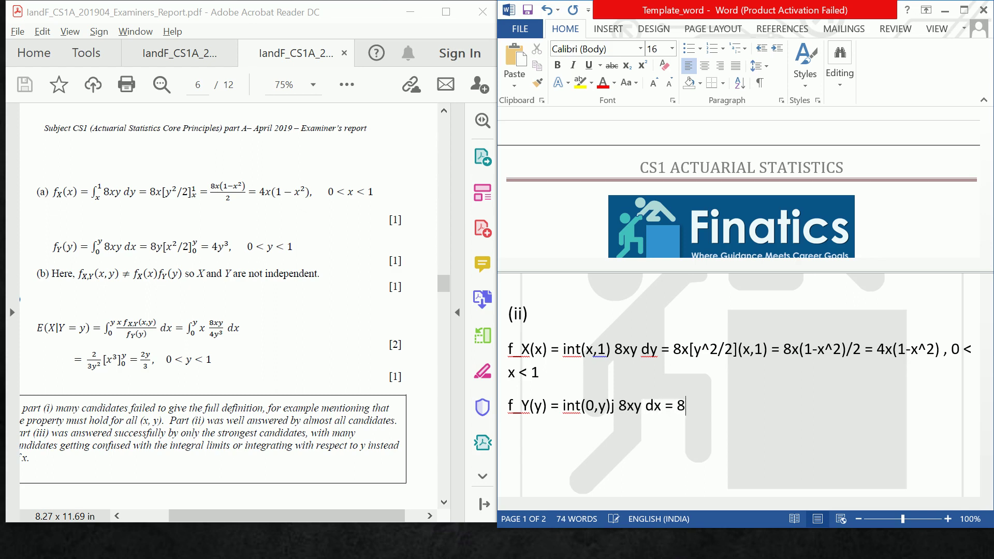
type("y[x^2/2](0,y) = ")
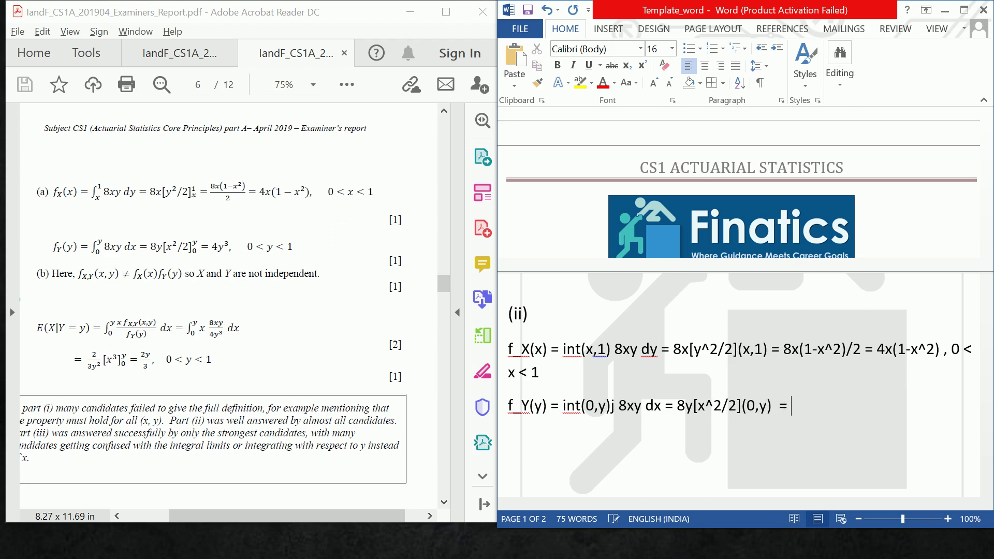
type("4y^3 , 0 < y < 1")
key("Return")
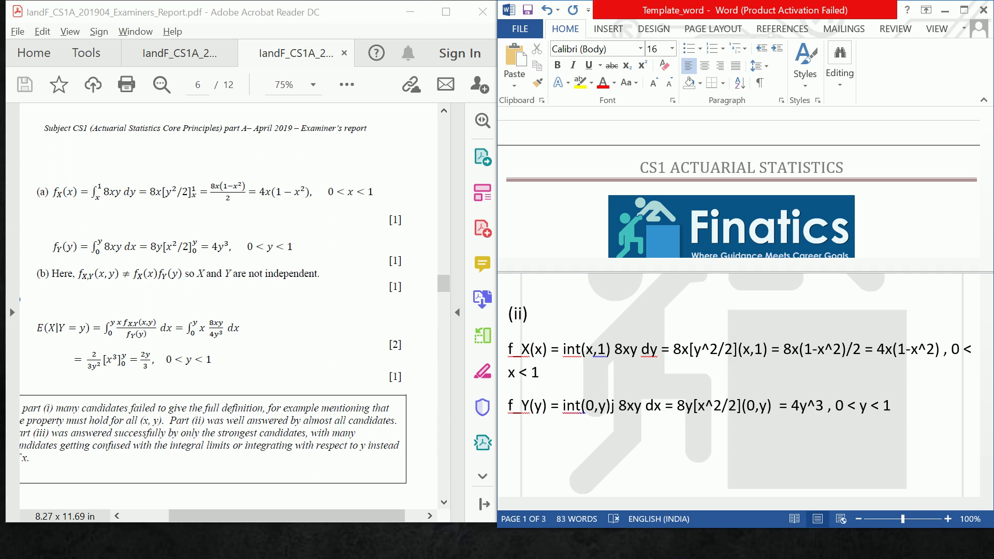
key("Return")
type("(b)")
left_click(191, 51)
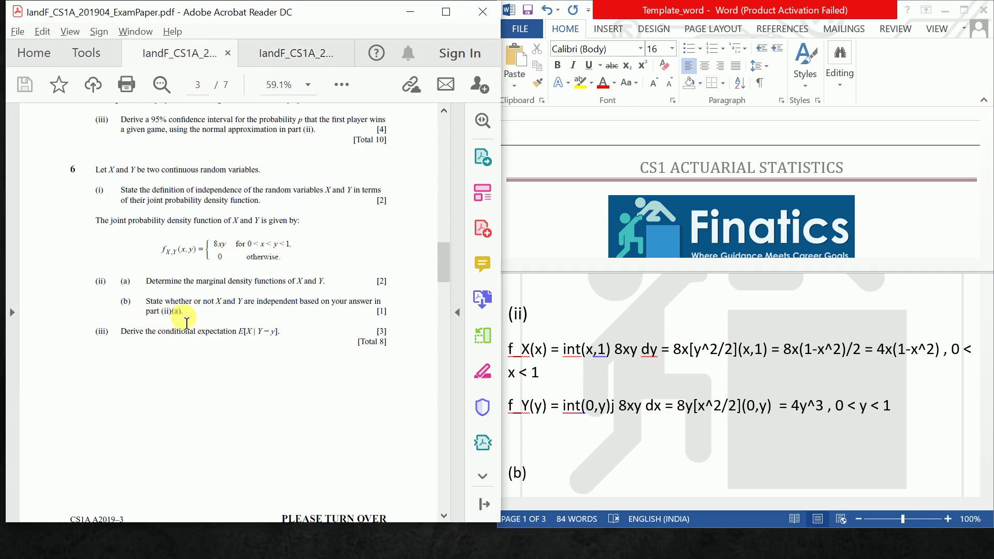
left_click(278, 68)
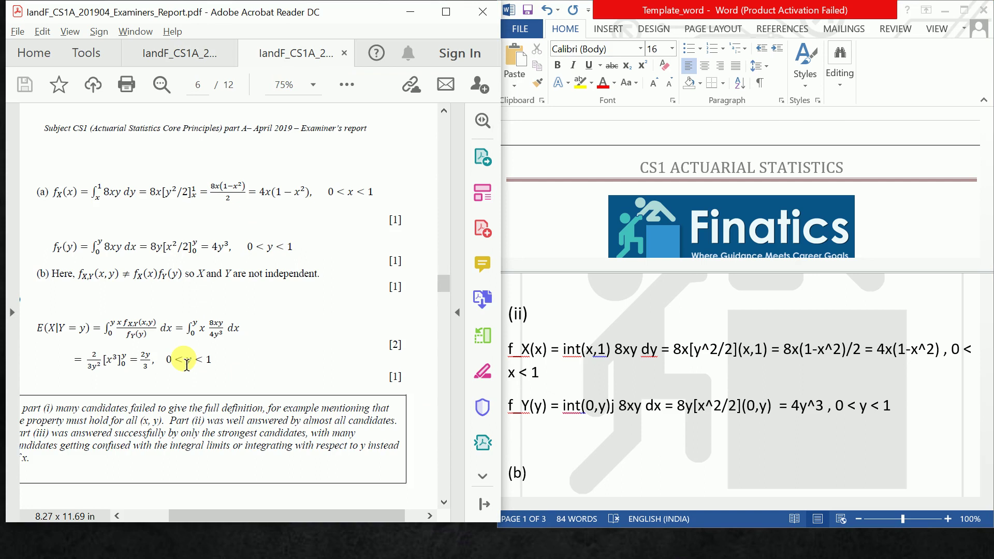
scroll(186, 365, "down", 5)
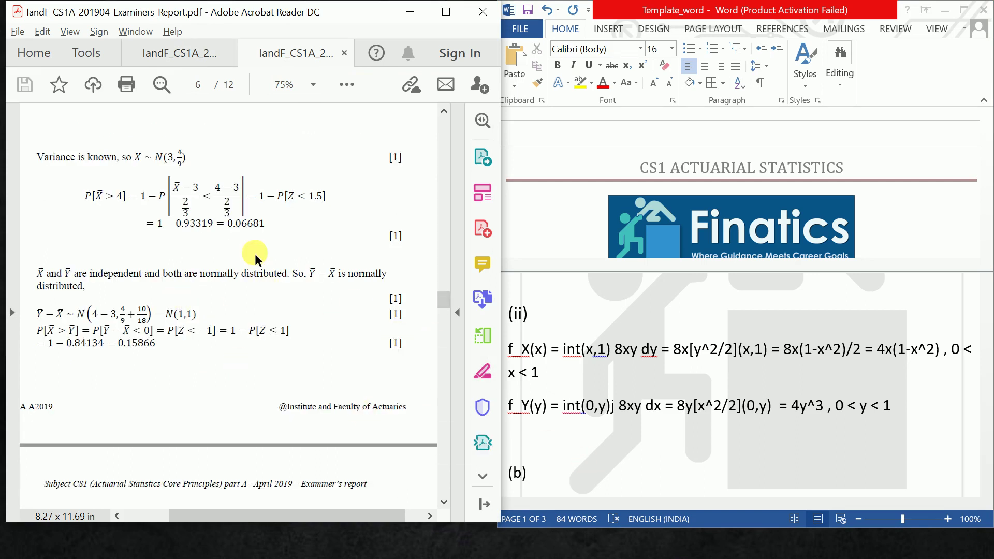
scroll(255, 254, "up", 2)
scroll(255, 254, "up", 10)
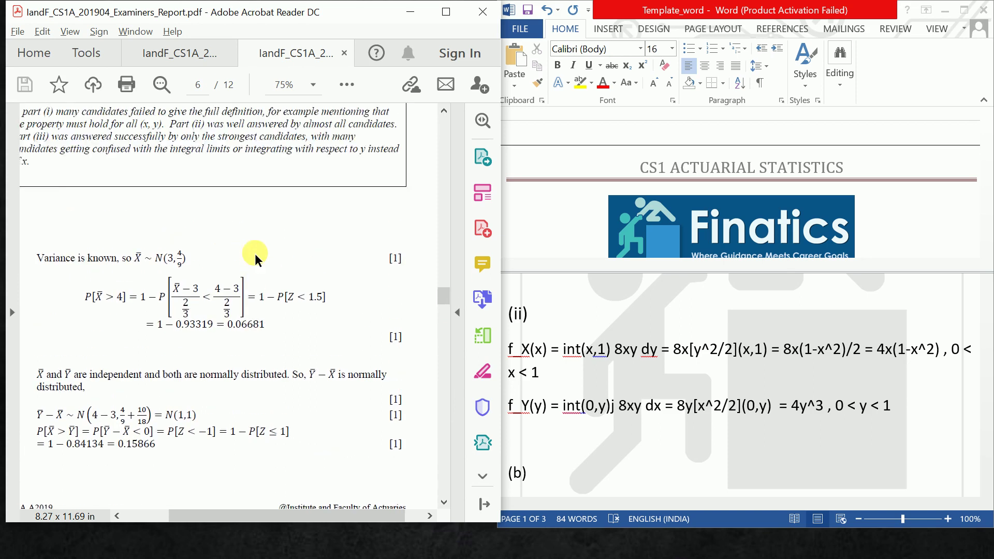
left_click(614, 465)
scroll(614, 475, "down", 3)
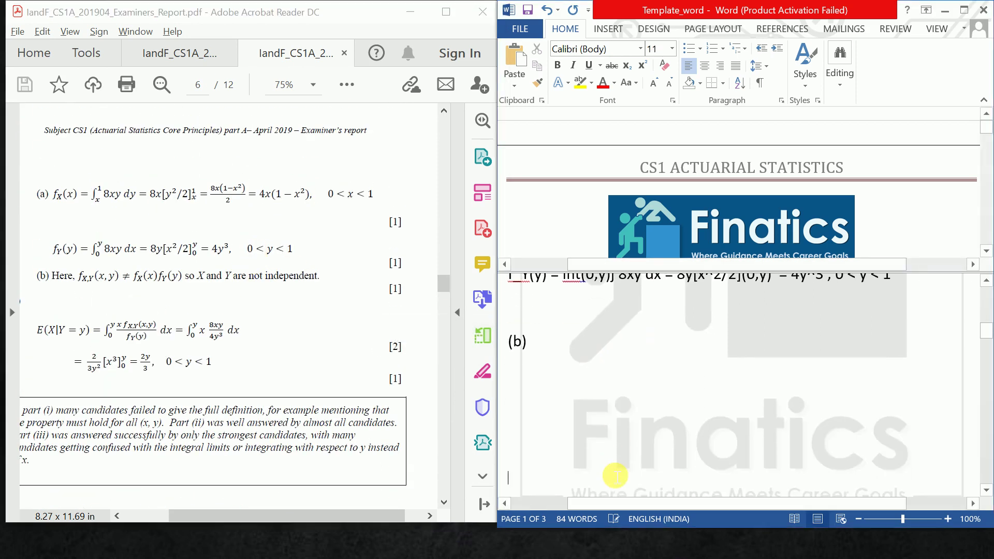
Under (b), state f_(X,Y)(x,y) is not equal to f_x(x) * f_Y(y), so X and Y are not independent
key("BackSpace")
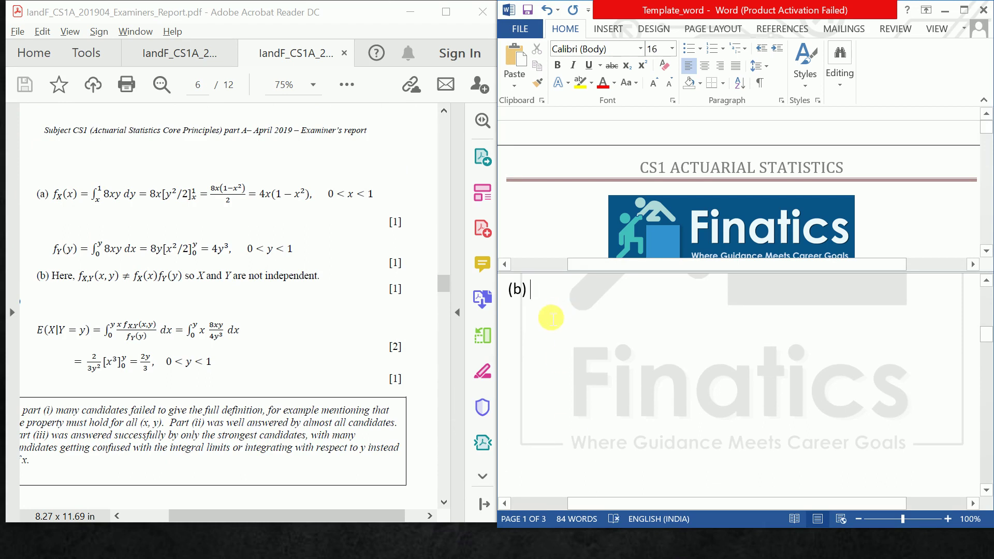
key("Return")
type("Her")
type(", f_")
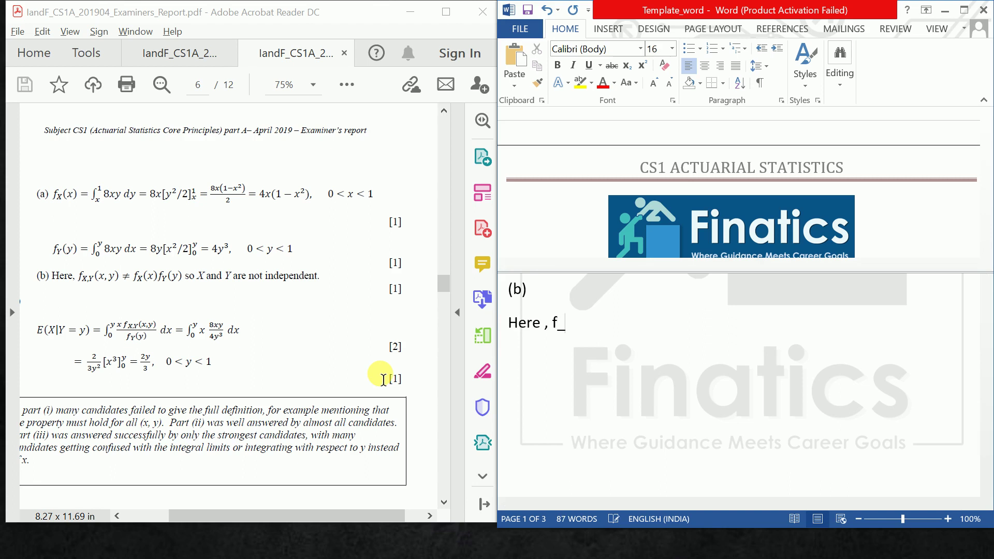
type("(X,Y) (x,y) is no")
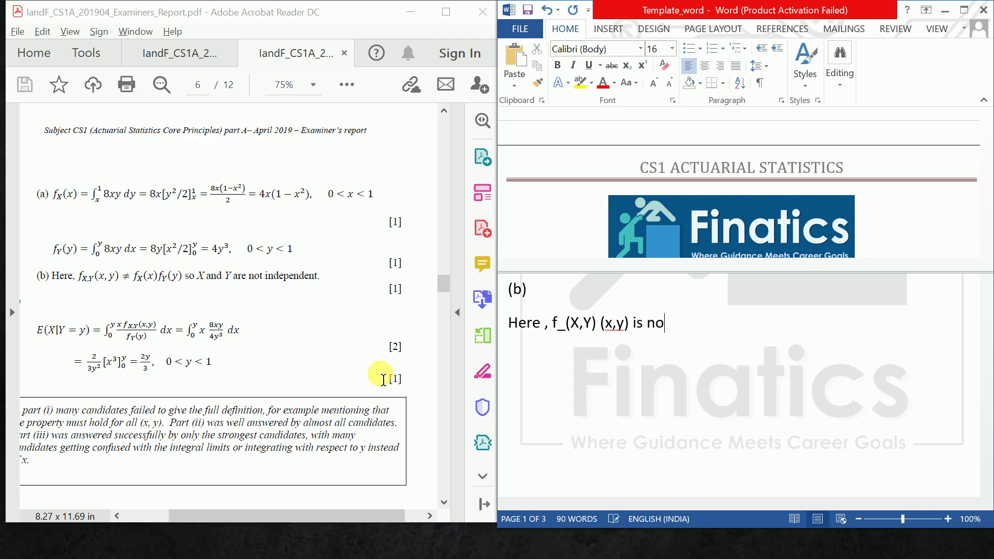
type("t equal to f_x(x")
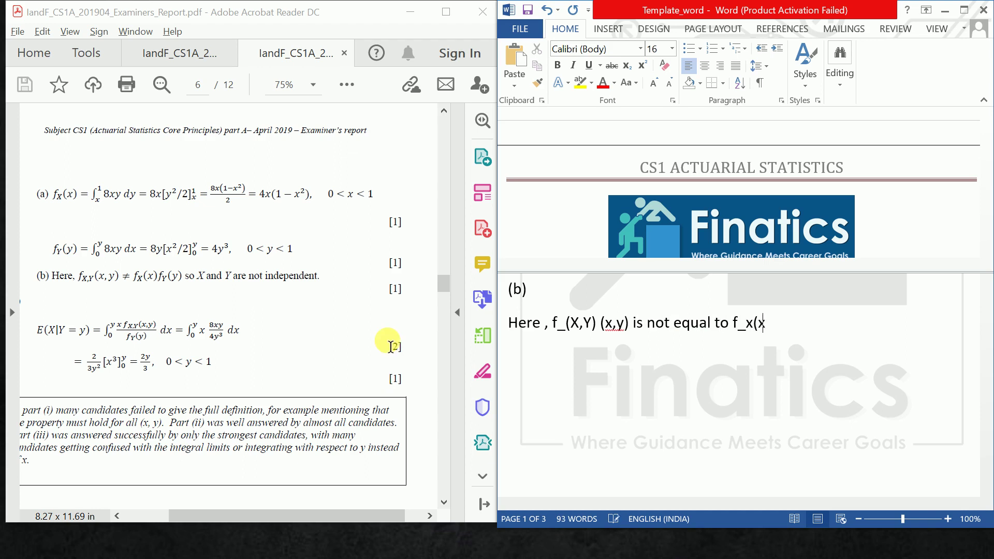
type(") * f_(")
key("BackSpace")
type("Y(y) so X and Y are not independent")
key("Return")
key("Return")
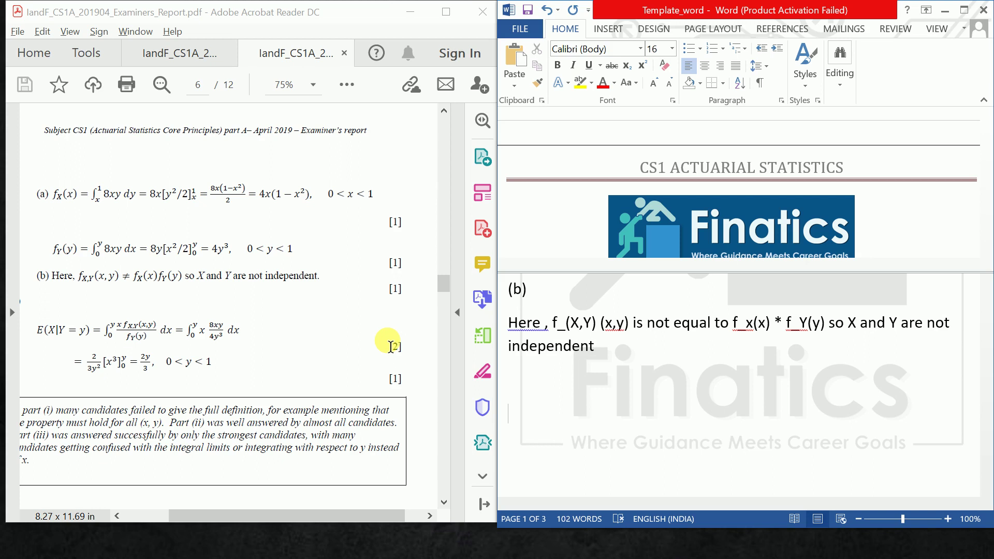
Check the exam paper and examiners' report before returning to Word
left_click(165, 45)
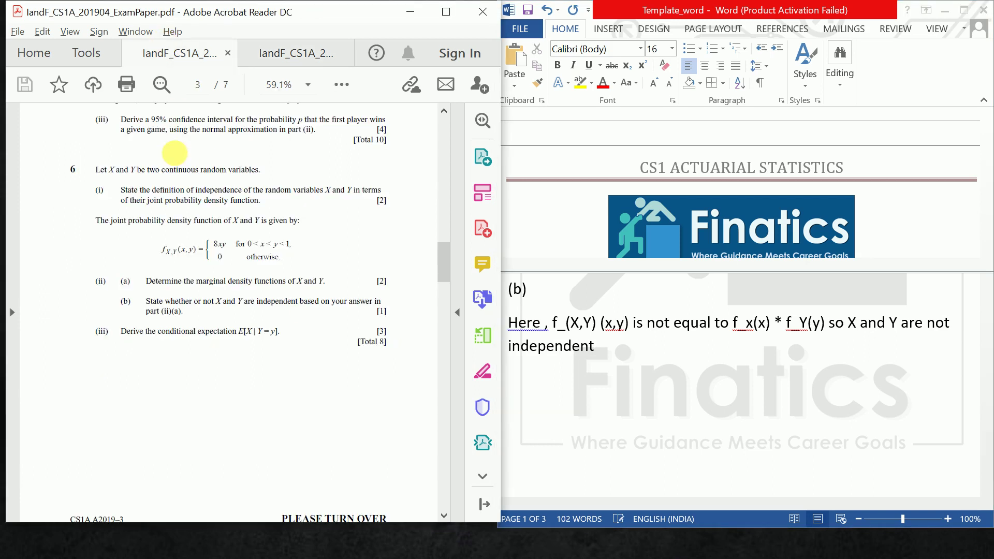
left_click(304, 51)
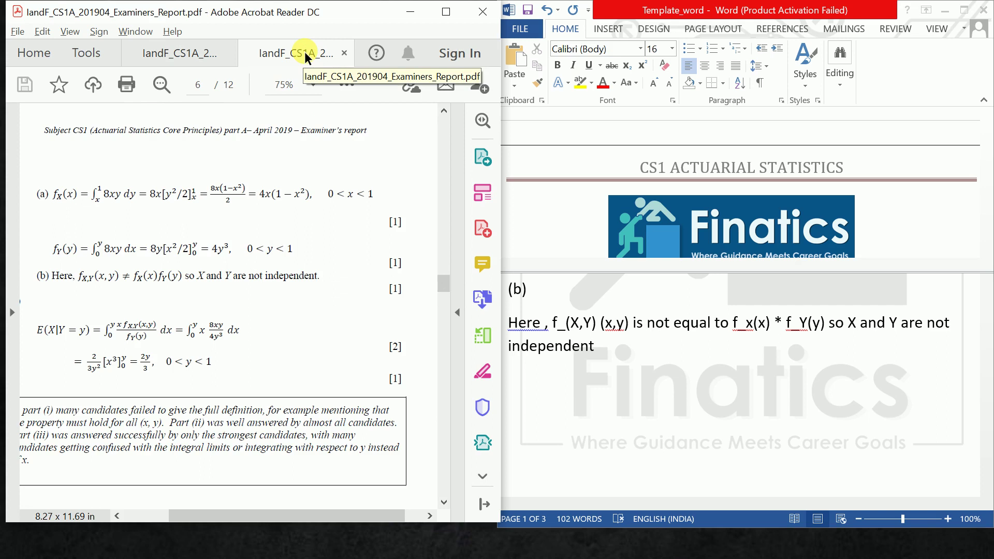
left_click(585, 374)
Under '(iii)', write E(X|Y=y) = int(0,y) (x*8xy/4y^3)dx
type("(iii)")
key("Return")
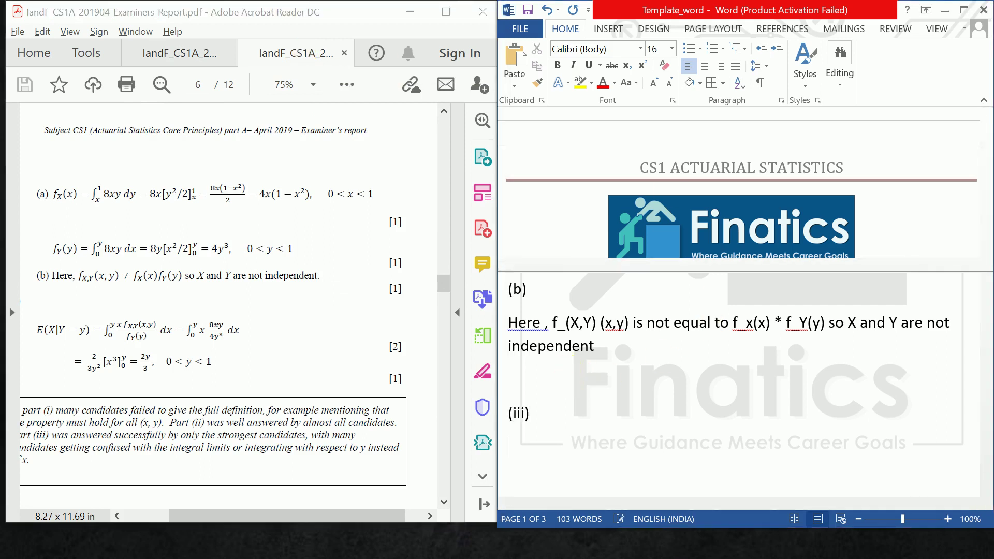
type("R")
key("BackSpace")
type("E(X")
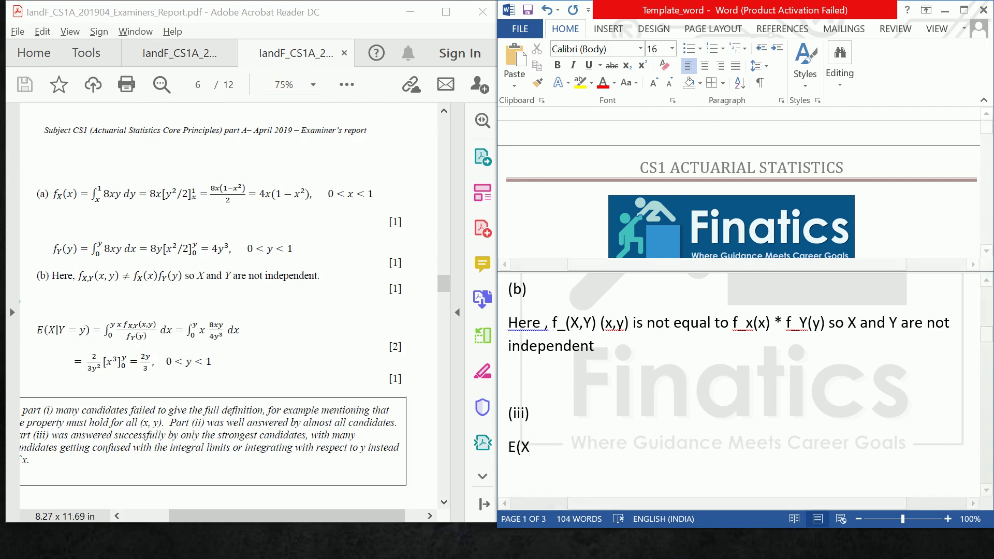
type("|y=")
key("BackSpace")
key("BackSpace")
type("Y")
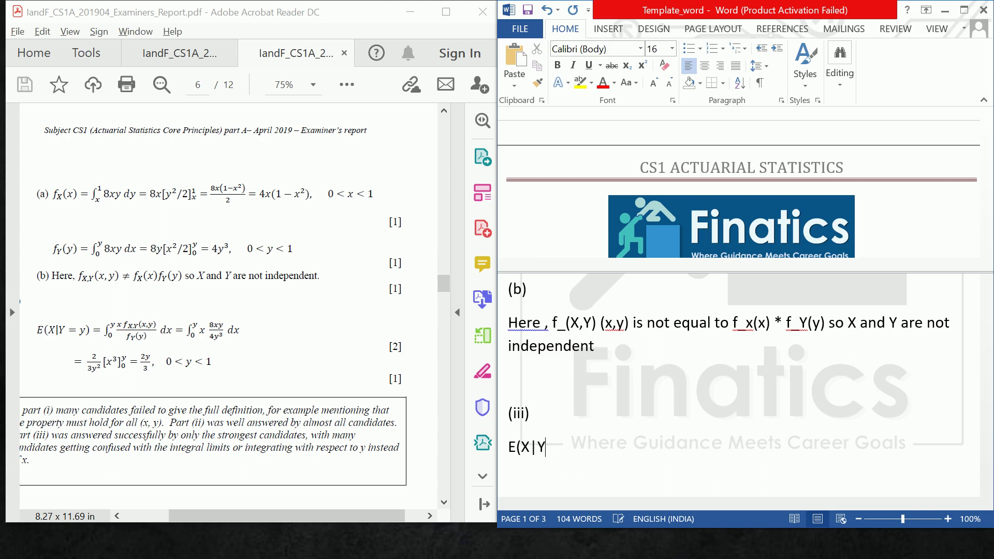
type("=y) = int(0,y)")
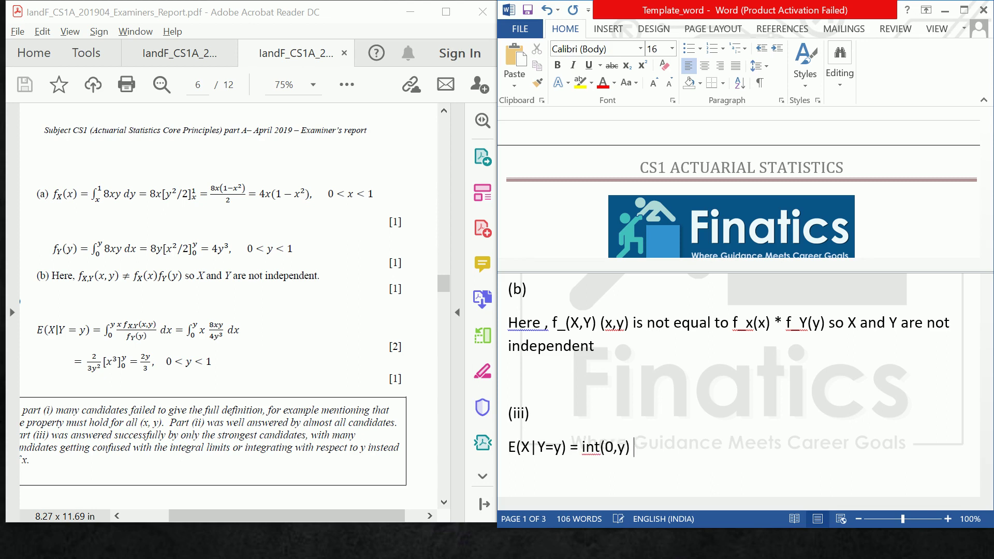
type(" (xf_(X,Y)(x,y)")
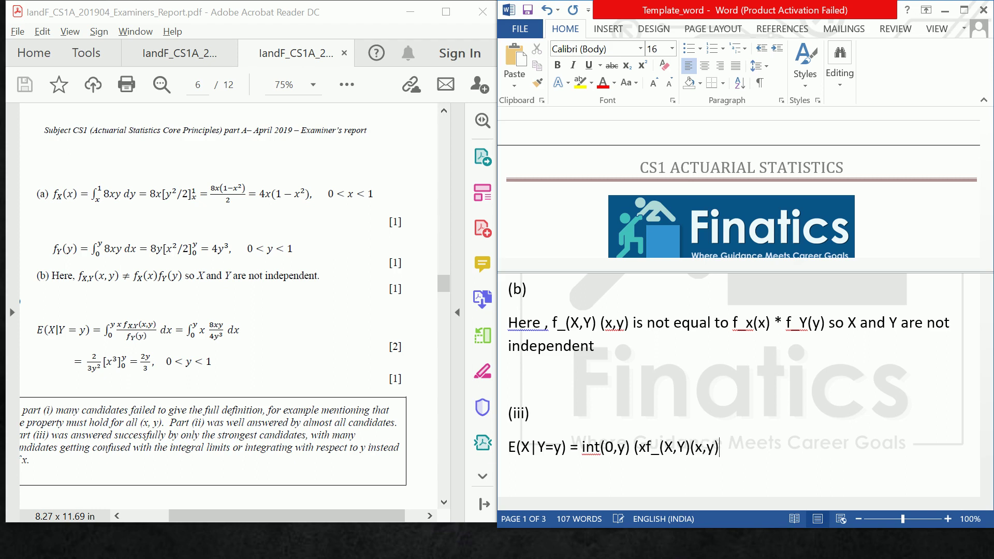
type("/")
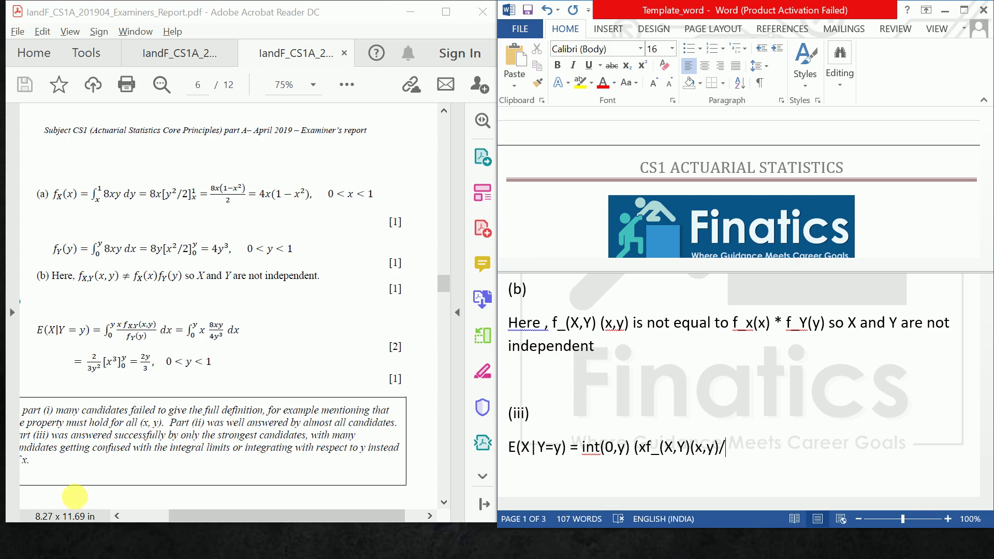
type("f_Y(y)) dx ")
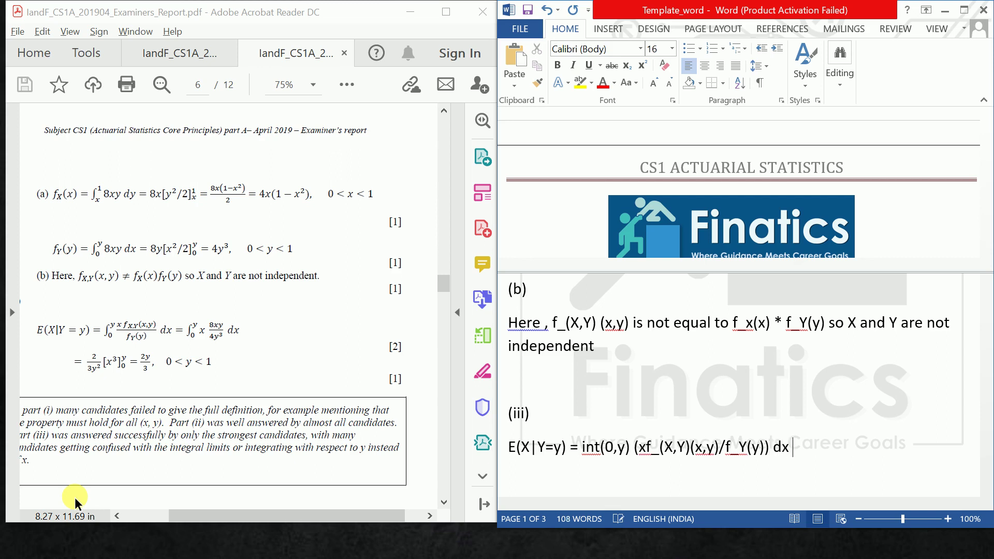
type("= int")
type("(0,y)")
type(" (")
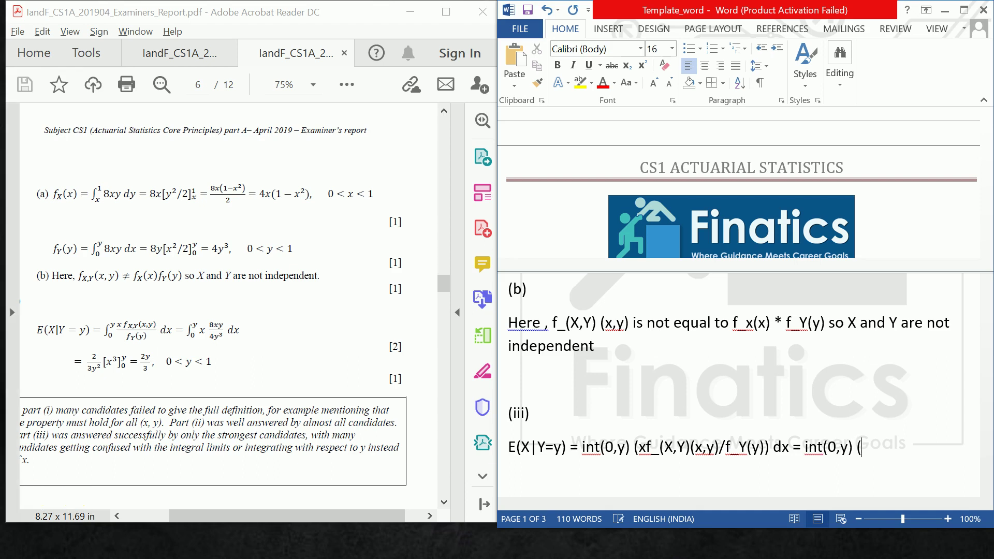
type("x*8xy/4y^3)")
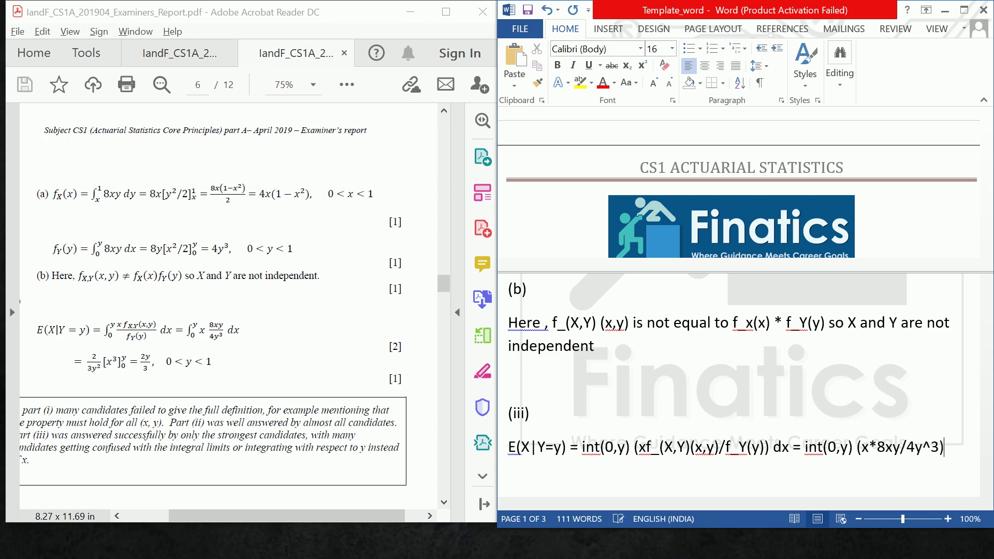
type("dx")
On an indented line, simplify to = 2/3y^2 [x^3] (0,y) = 2y/3, 0 < y < 1
key("Return")
key("Tab")
type("= 2/3y^2 [x")
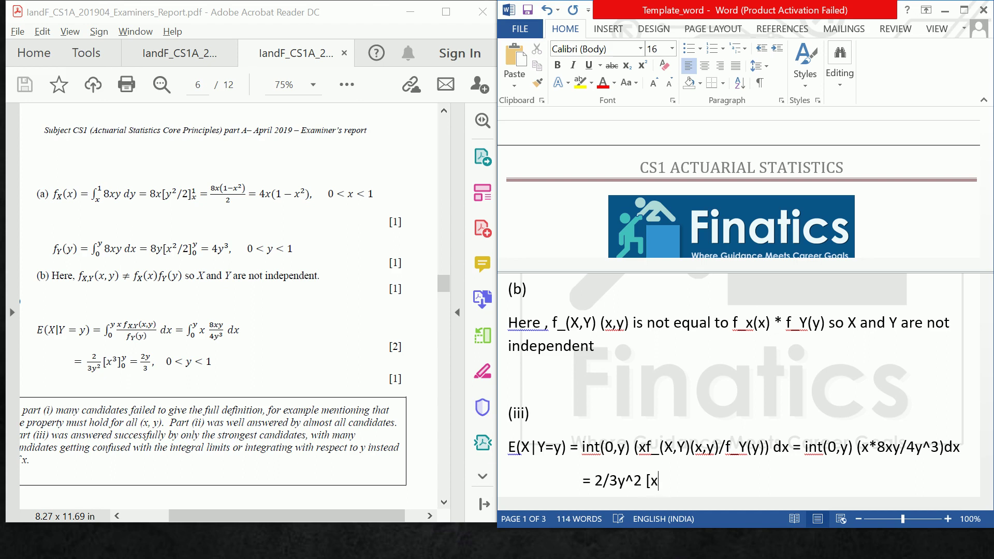
type("^3] (0,y)  = 2y/3 . 0 < y < 1")
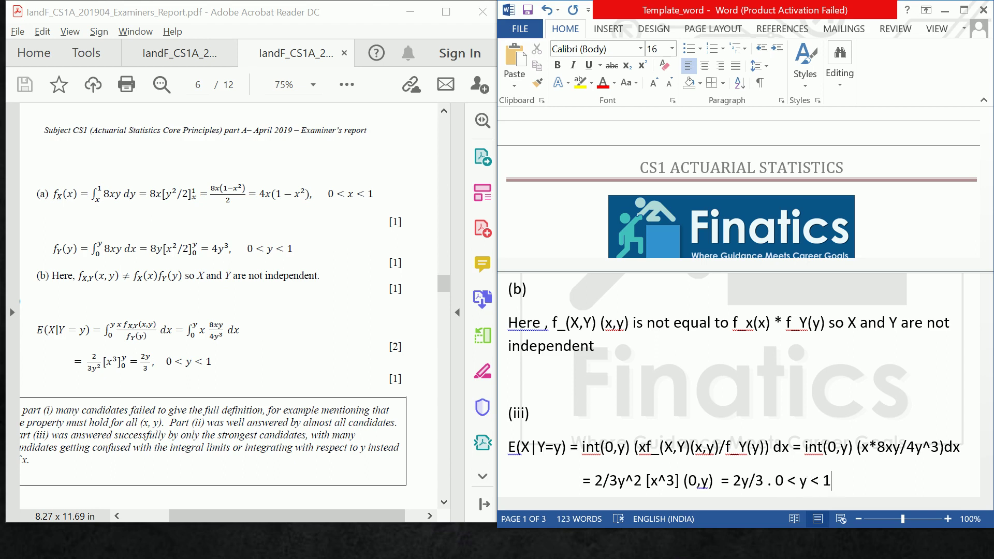